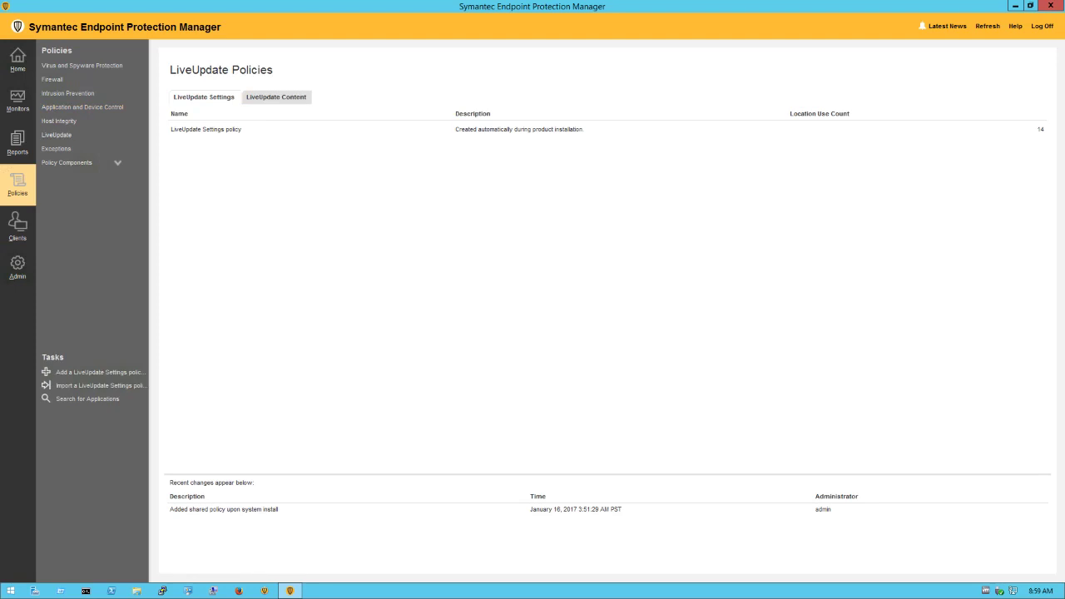
# In the LiveUpdate Settings policy's Windows server settings, enable the use of a Group Update Provider
pyautogui.doubleClick(206, 129)
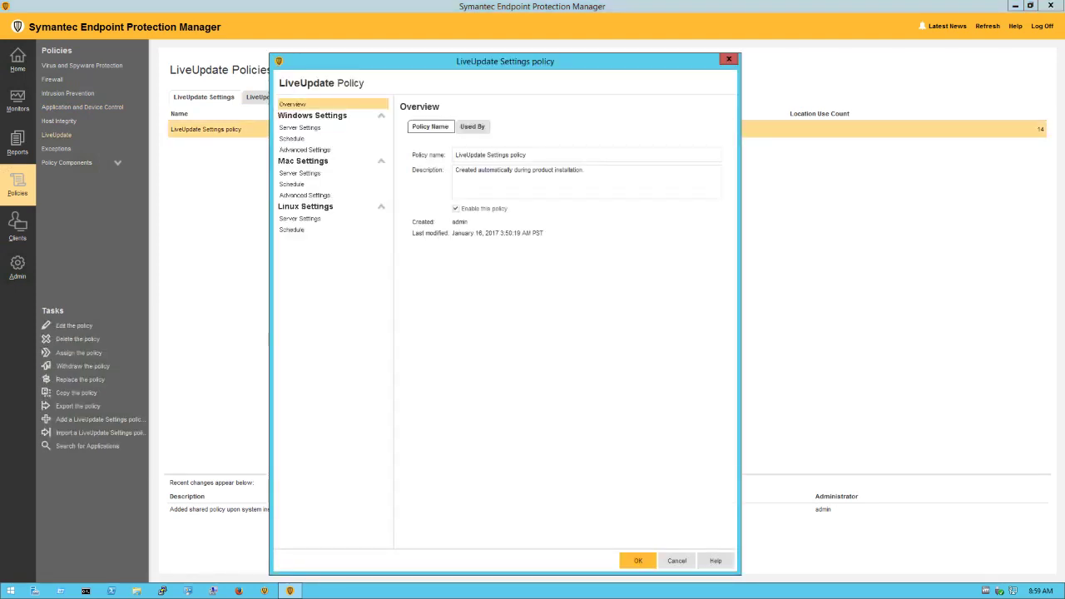
pyautogui.click(300, 127)
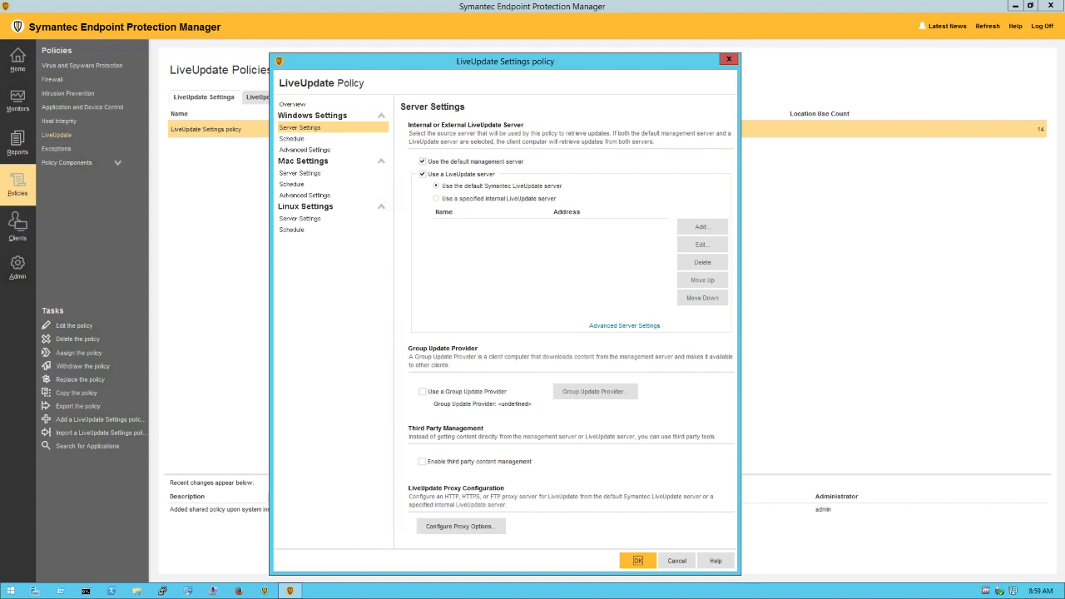
pyautogui.click(423, 392)
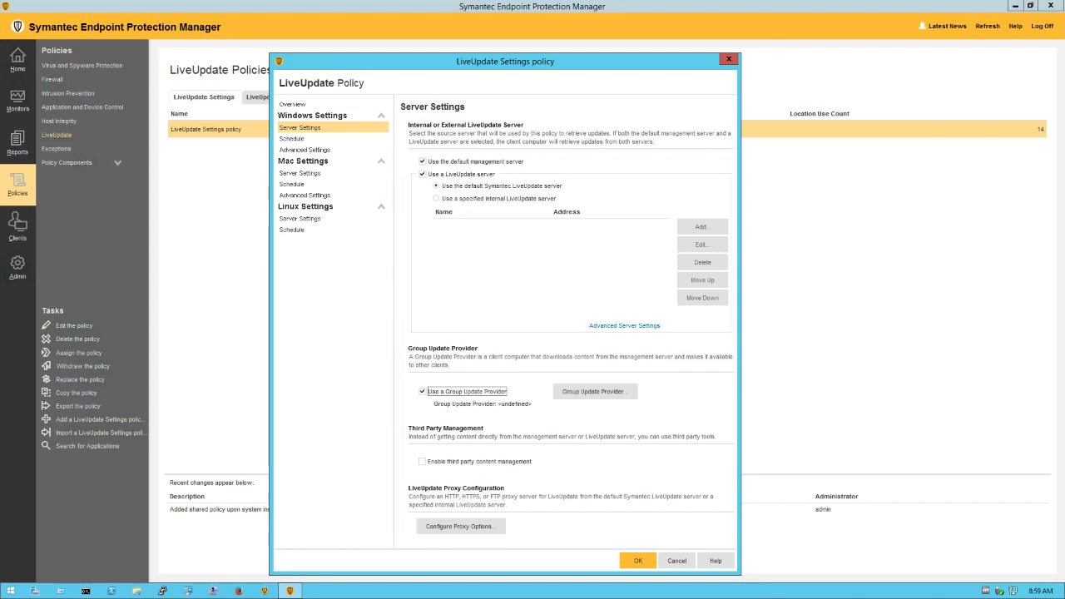
# Enable Multiple Group Update Providers in the Group Update Provider configuration and open the provider list
pyautogui.click(595, 391)
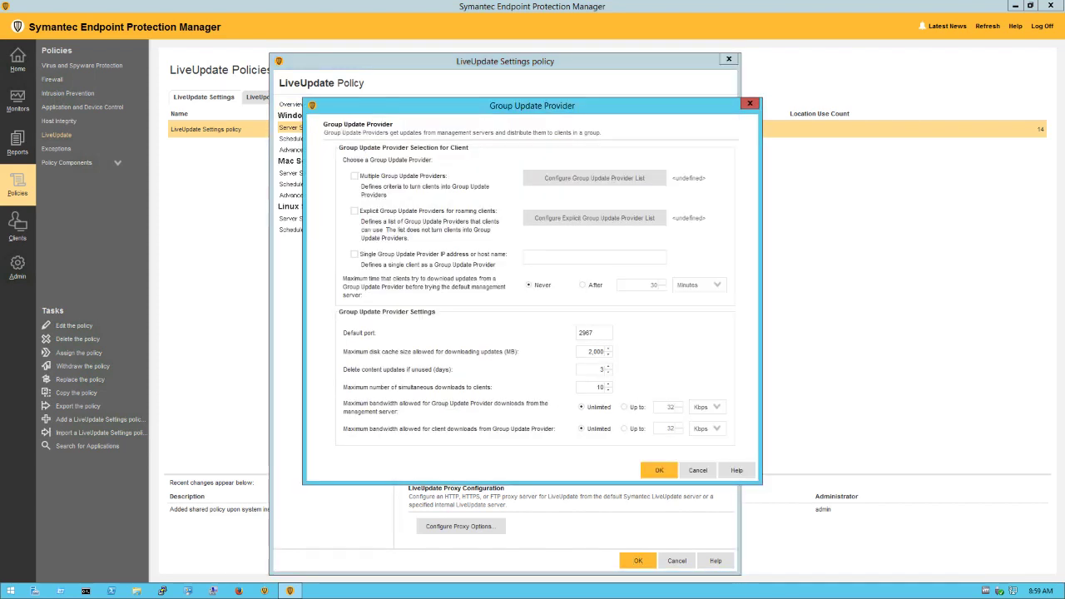
pyautogui.click(355, 176)
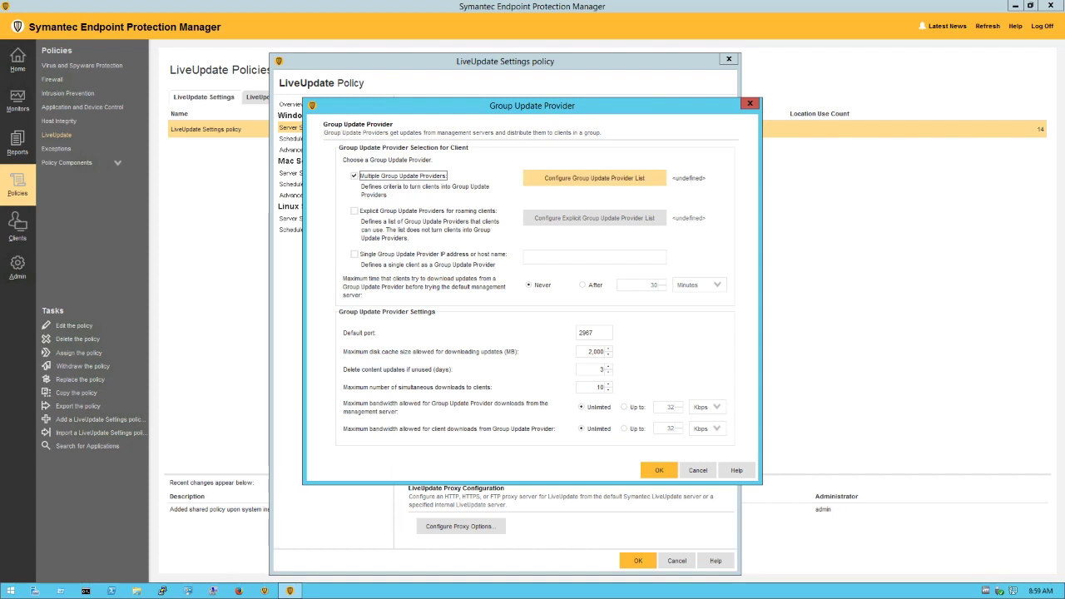
pyautogui.click(595, 178)
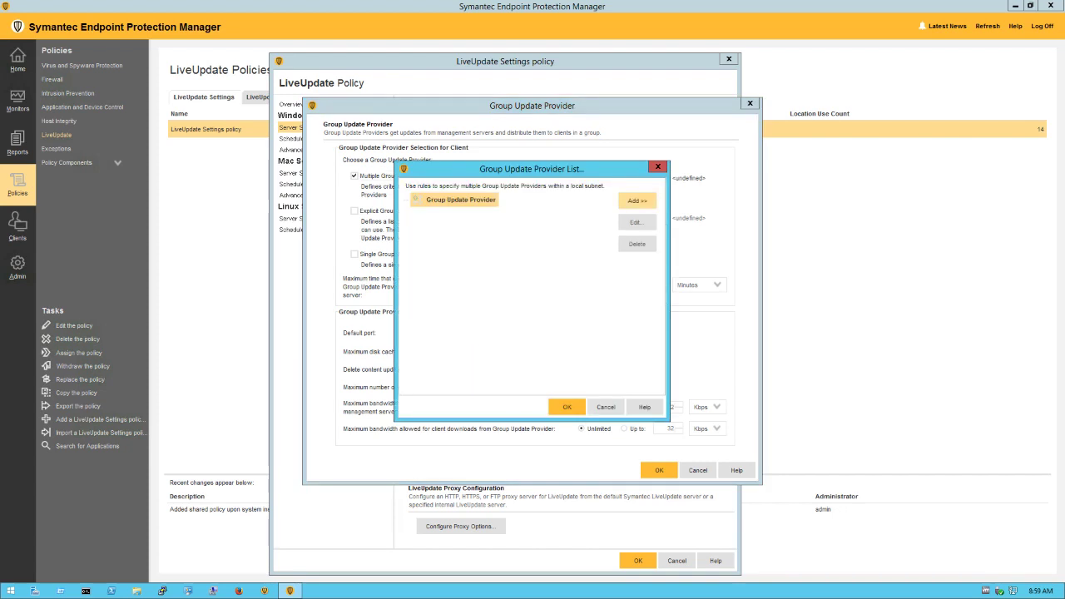
# Add a Group Update Provider rule that checks for a computer with the host name WCWS02
pyautogui.click(638, 200)
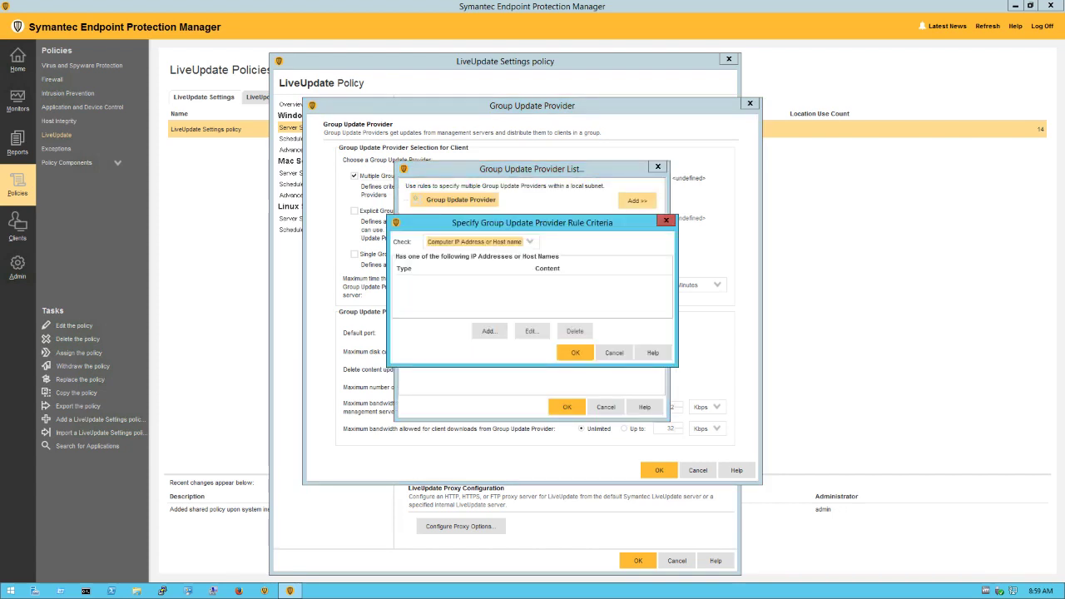
pyautogui.click(478, 241)
pyautogui.click(471, 254)
pyautogui.click(489, 331)
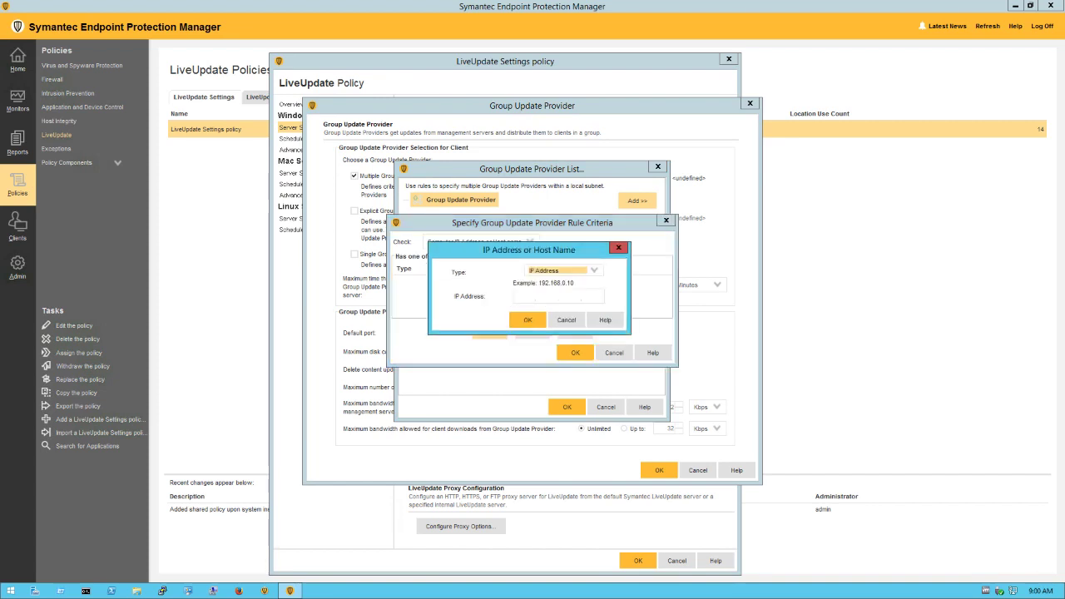
pyautogui.click(594, 270)
pyautogui.click(549, 291)
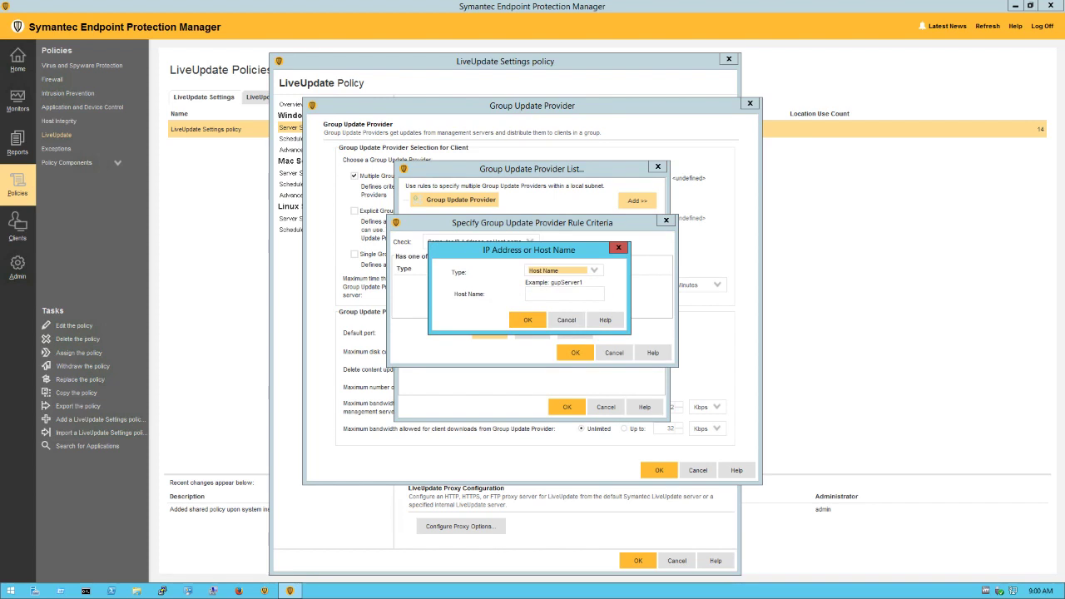
pyautogui.click(564, 294)
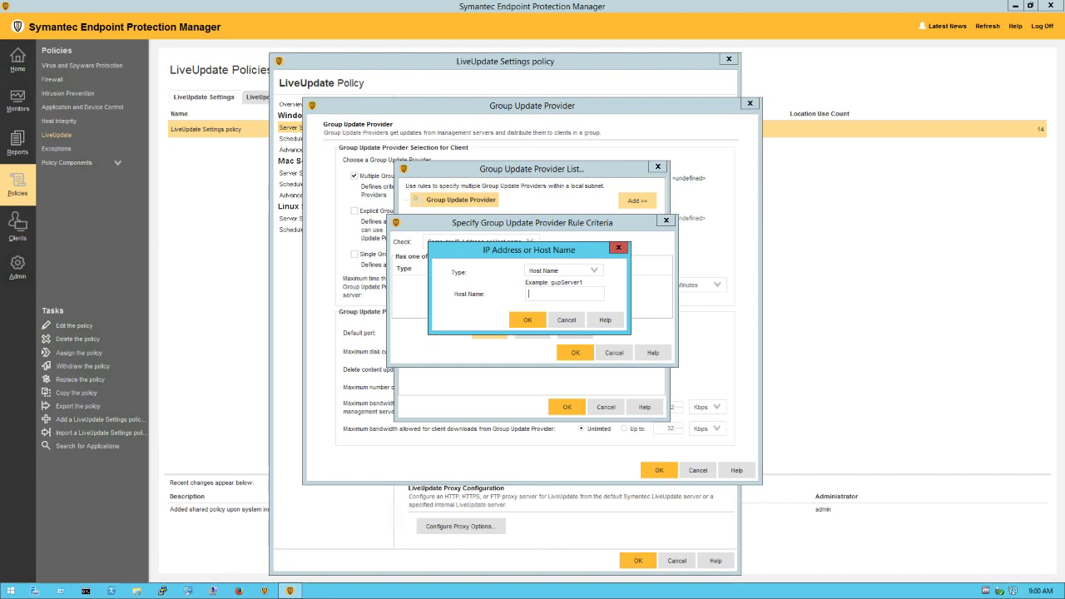
pyautogui.write('WCWS02')
pyautogui.press('Return')
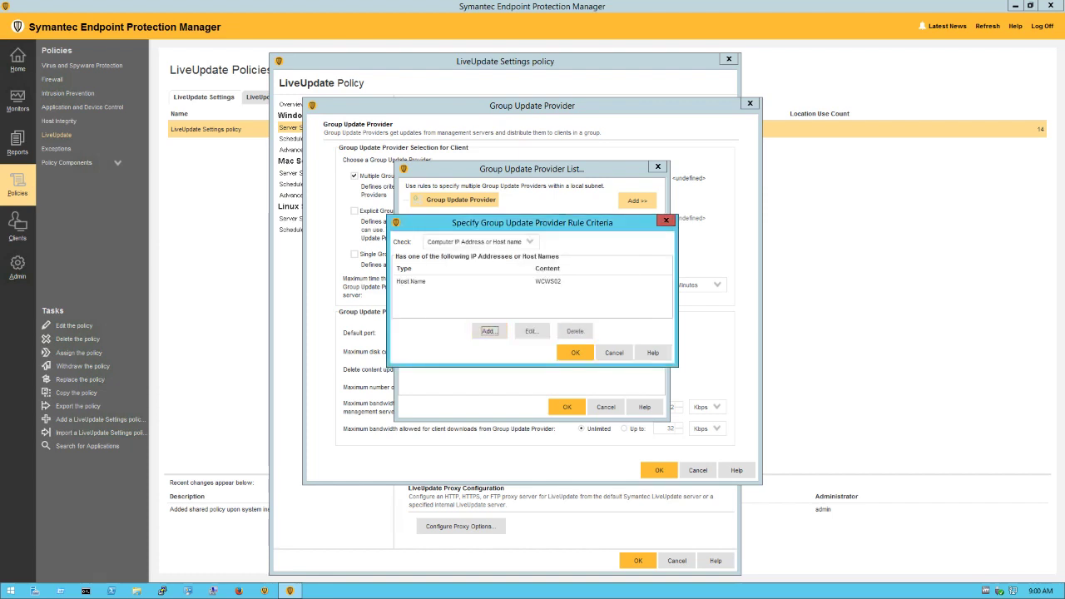
pyautogui.press('Return')
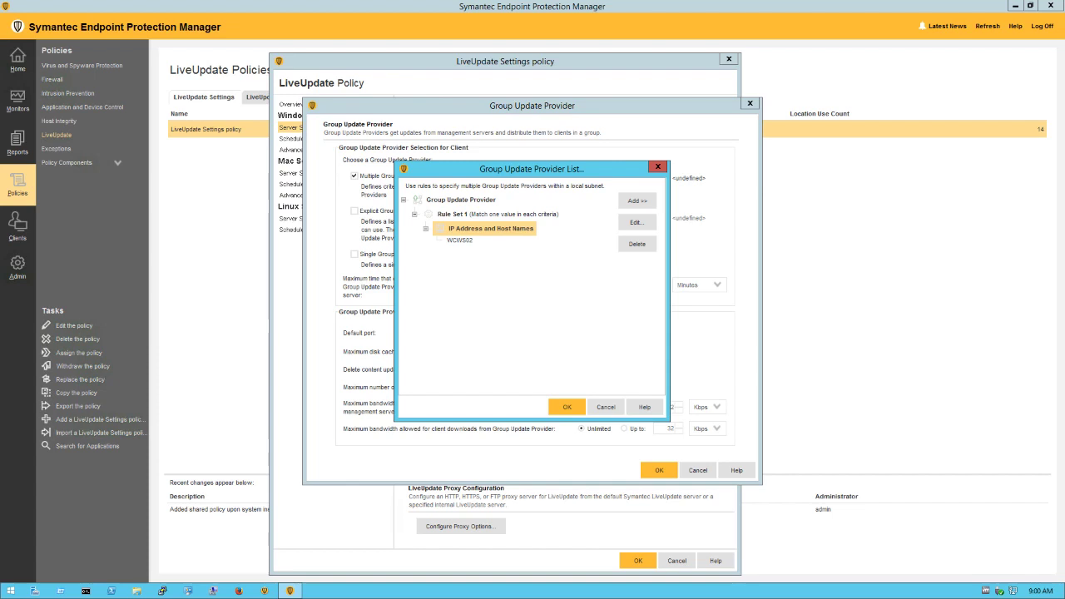
# Add an Operating System rule to Rule Set 1 covering Windows 10 Professional/Enterprise and its x64 edition, and accept the provider list
pyautogui.click(459, 240)
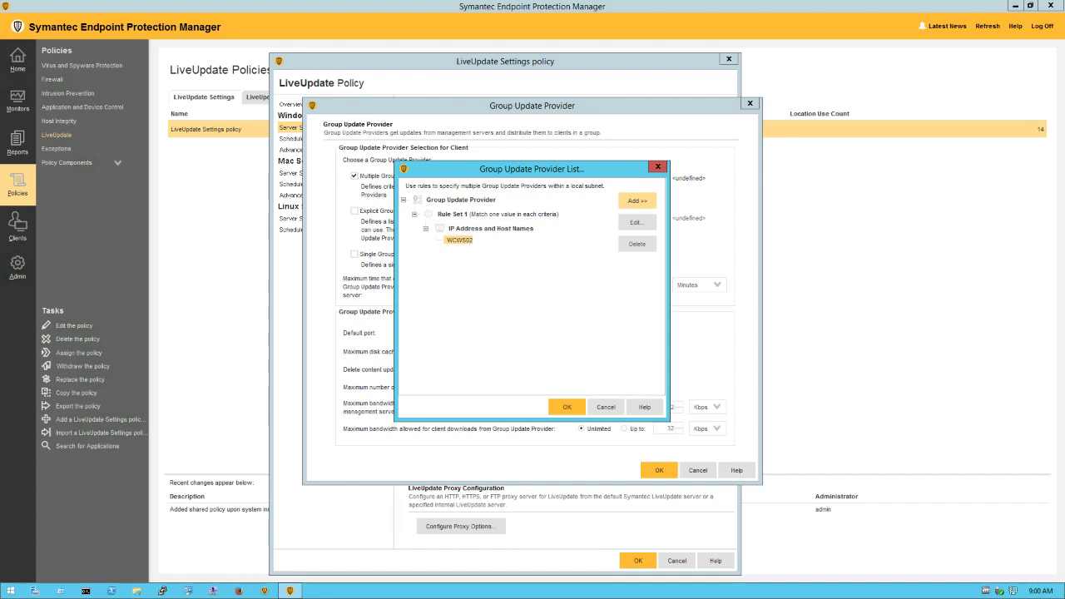
pyautogui.click(637, 200)
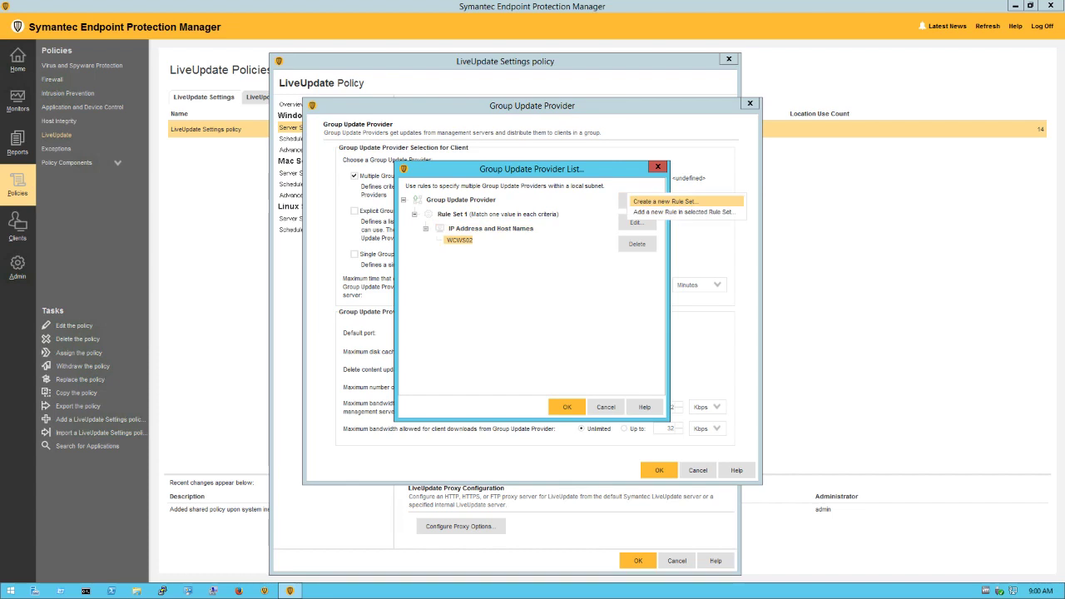
pyautogui.click(684, 212)
pyautogui.click(483, 243)
pyautogui.click(452, 263)
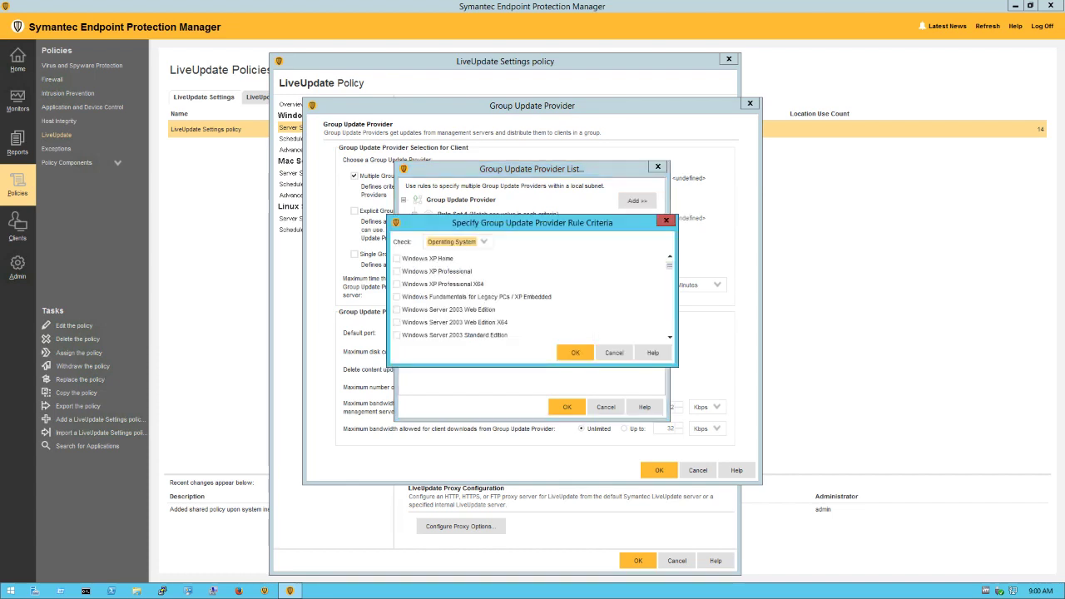
pyautogui.scroll(-10, 533, 297)
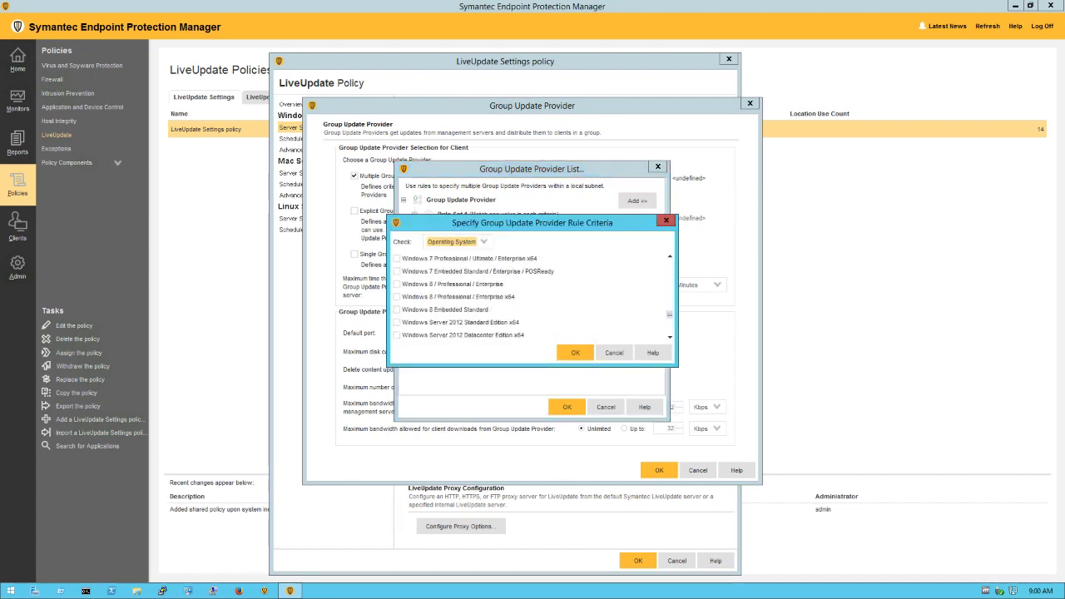
pyautogui.click(397, 298)
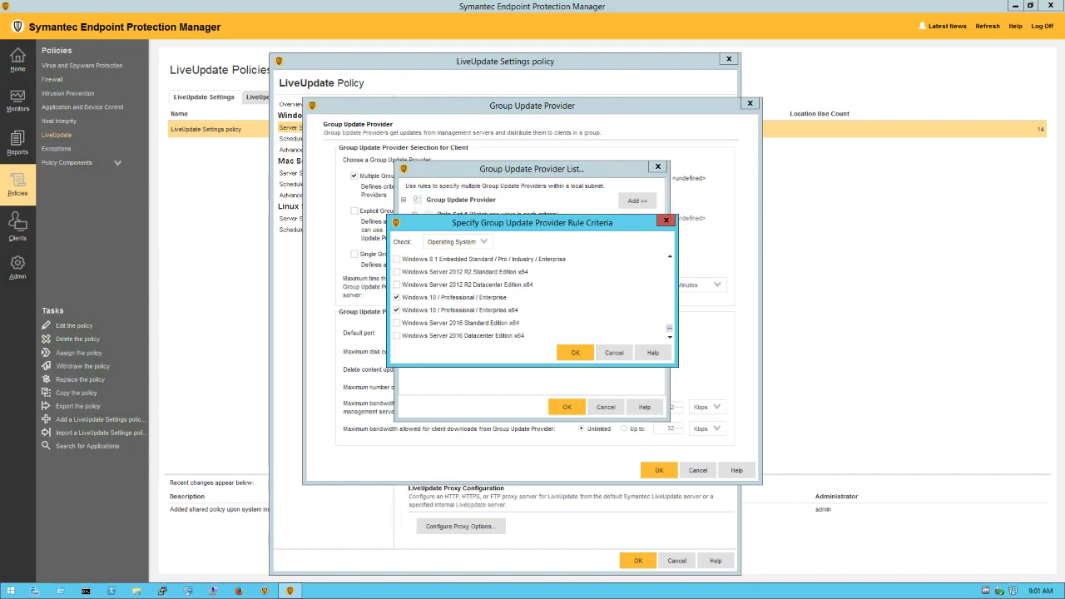
pyautogui.click(575, 352)
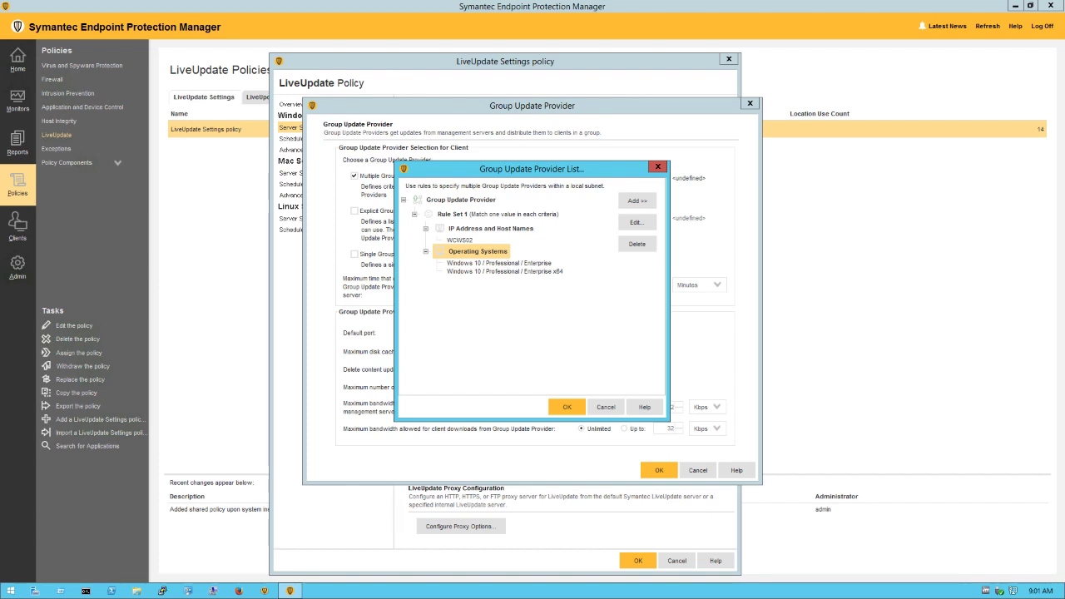
pyautogui.click(567, 407)
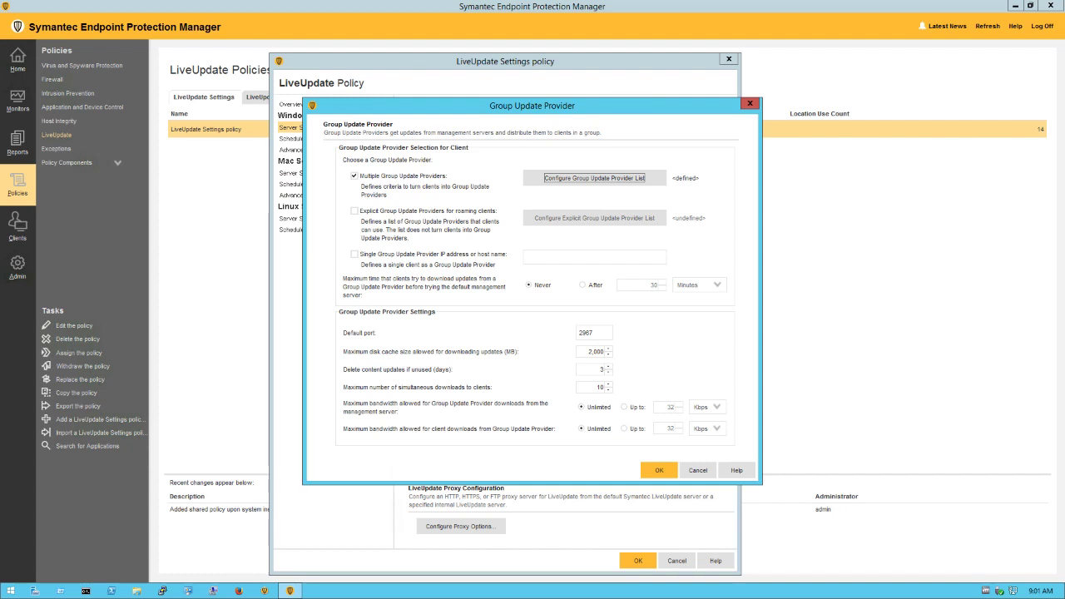
# Enable explicit Group Update Providers for roaming clients, map subnet 10.10.2.0 to host name WCWS02 on port 2967, and save the policy
pyautogui.click(355, 211)
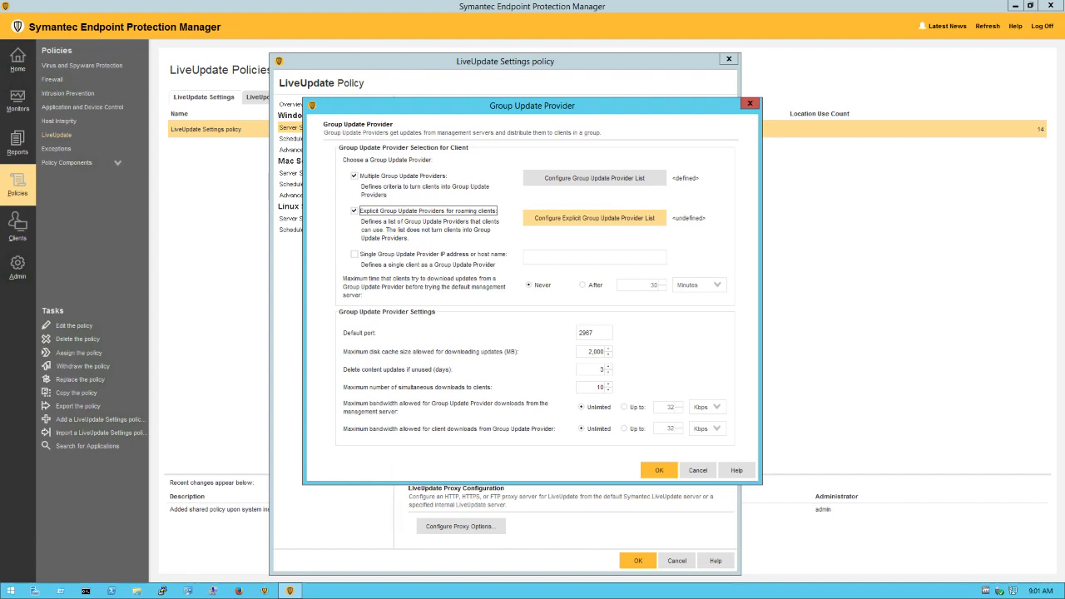
pyautogui.click(594, 218)
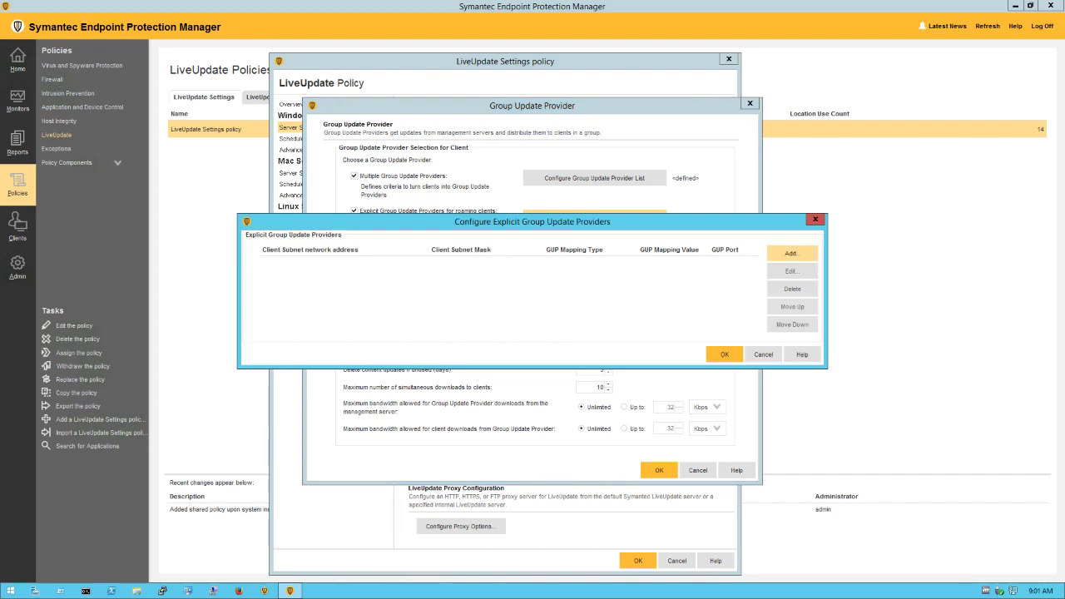
pyautogui.click(790, 253)
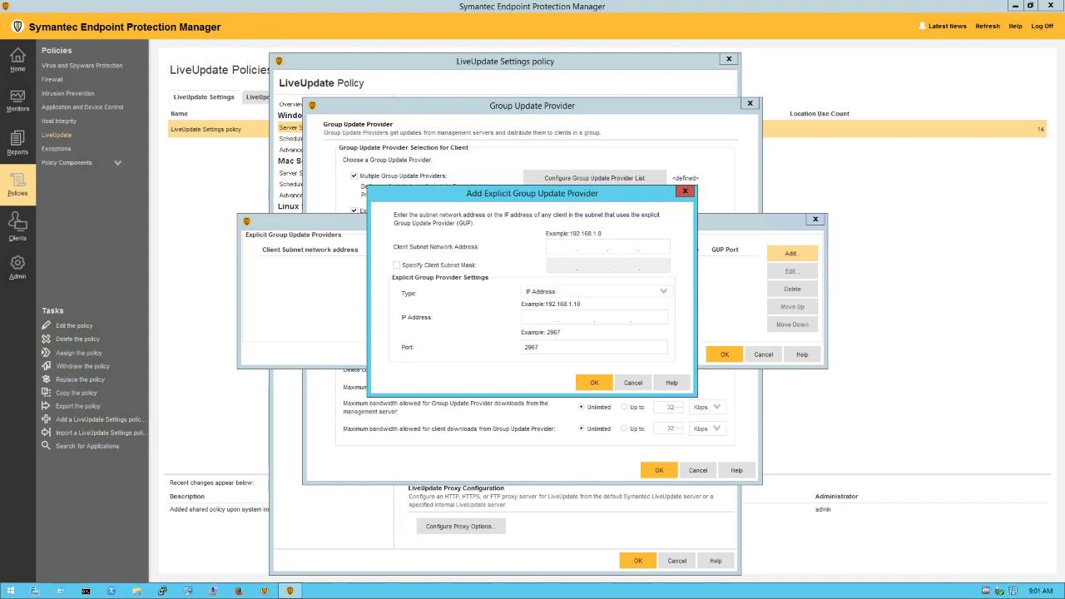
pyautogui.write('10.10.2.0')
pyautogui.click(663, 291)
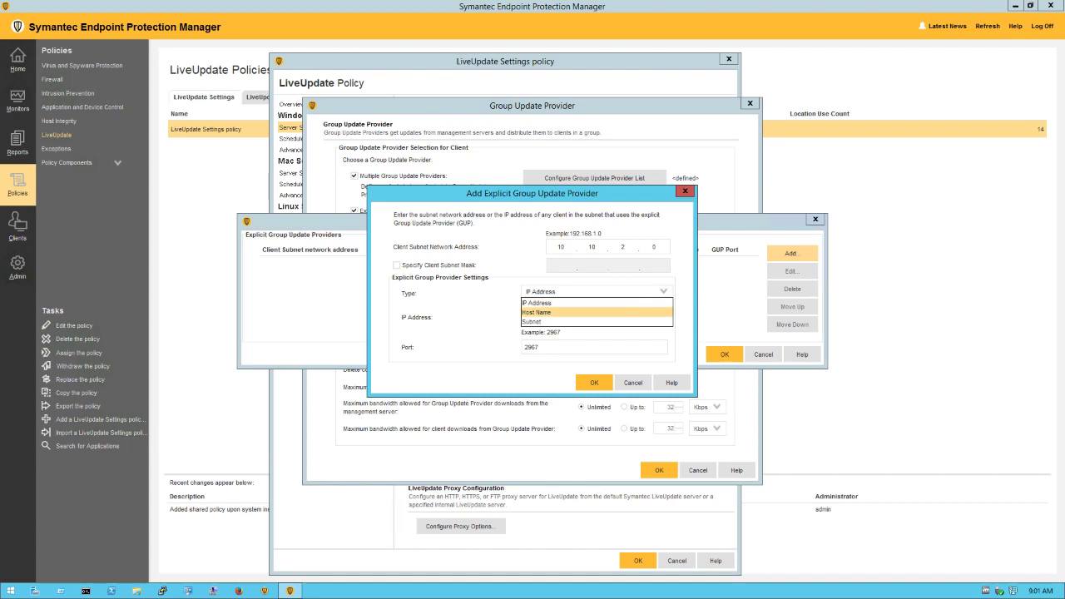
pyautogui.click(583, 313)
pyautogui.click(583, 311)
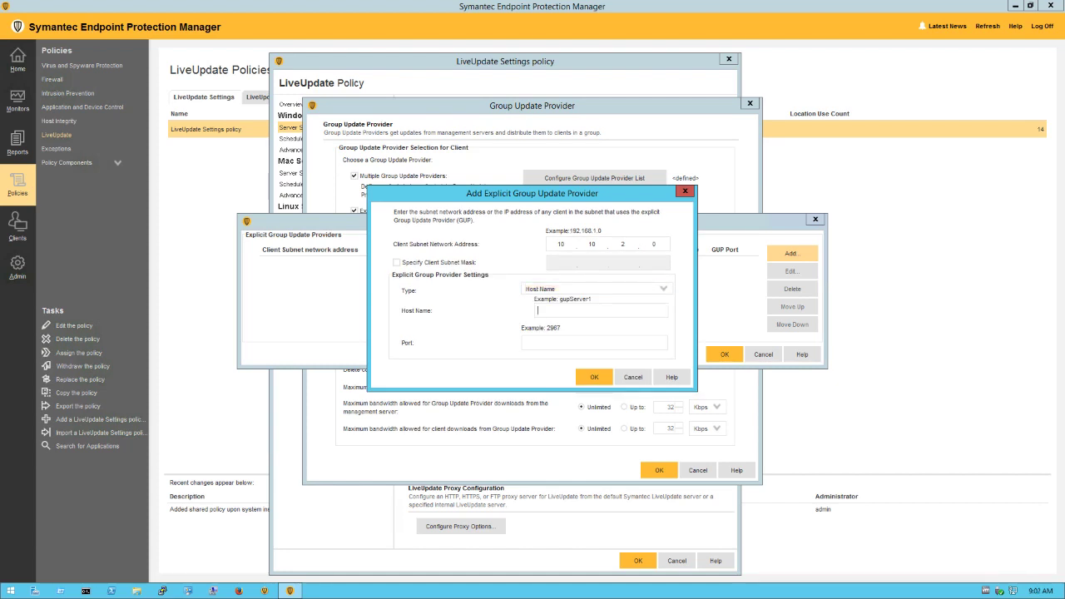
pyautogui.write('WCWS02')
pyautogui.write('2967')
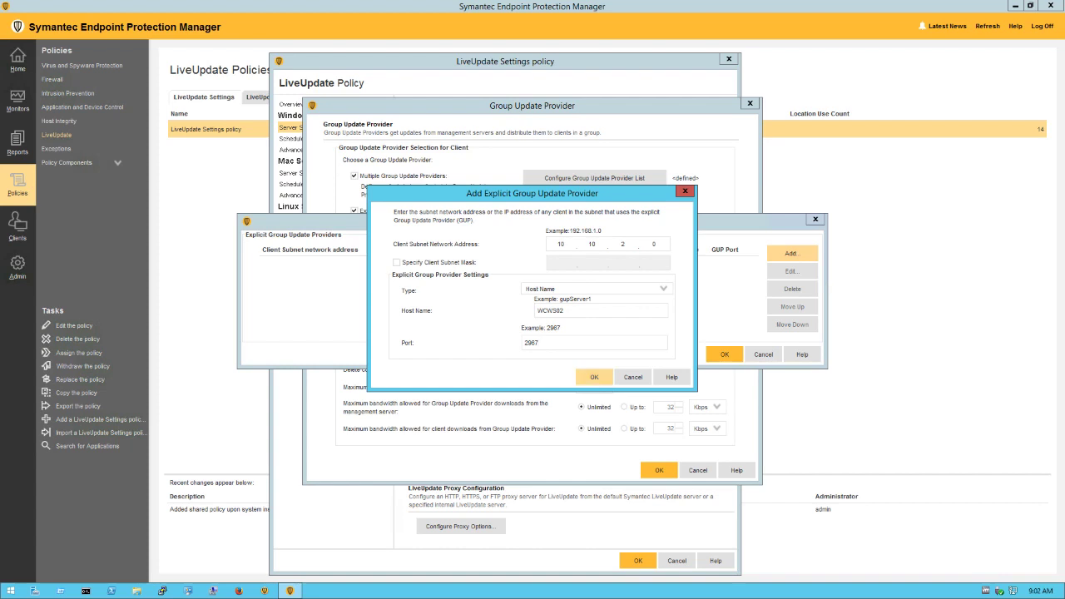
pyautogui.click(595, 377)
pyautogui.click(725, 354)
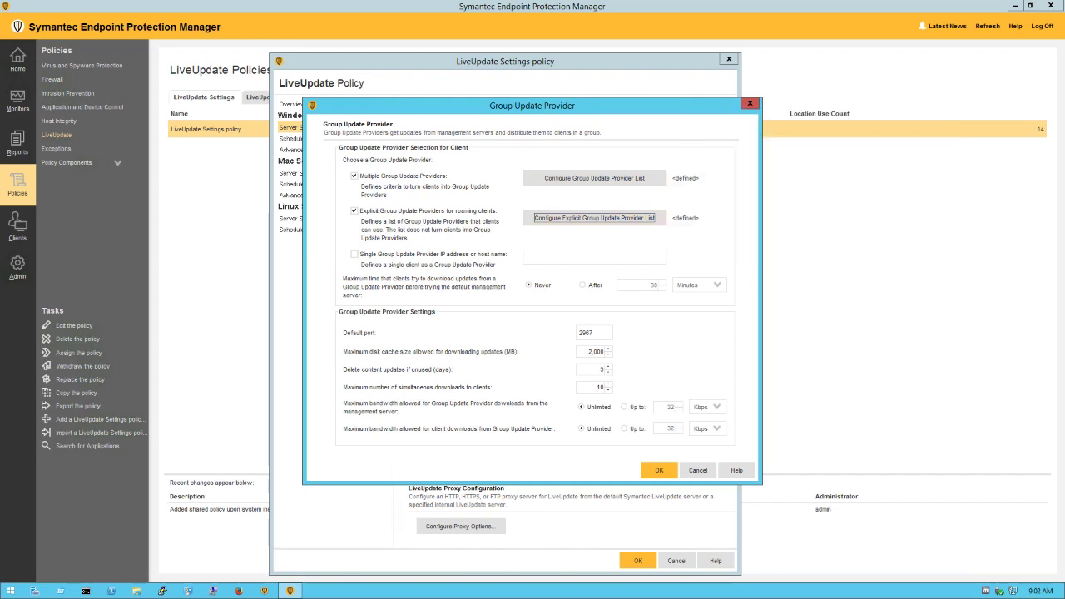
pyautogui.click(659, 471)
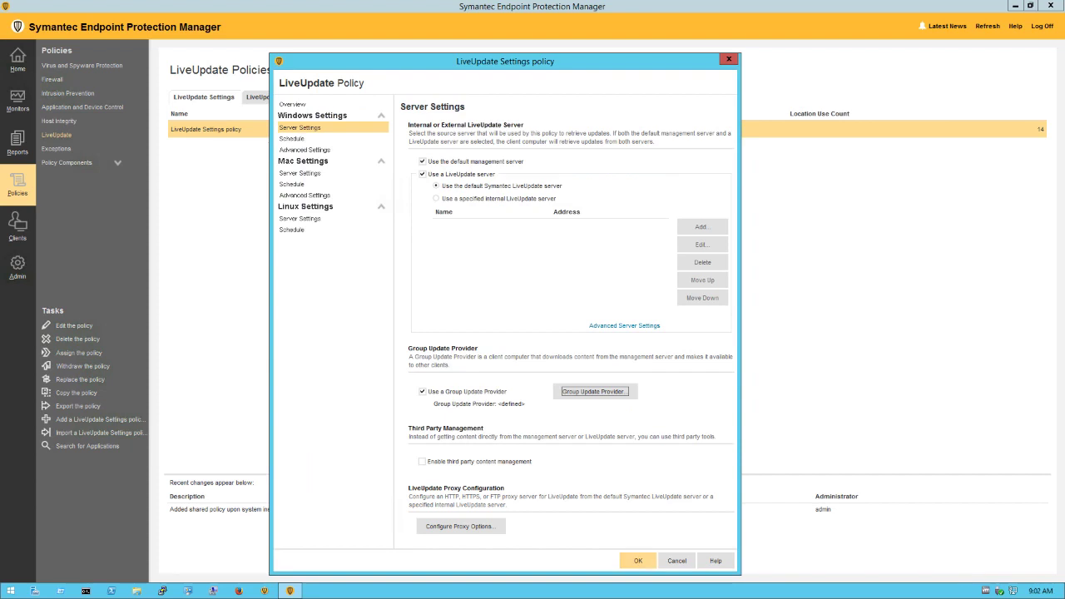
pyautogui.click(638, 561)
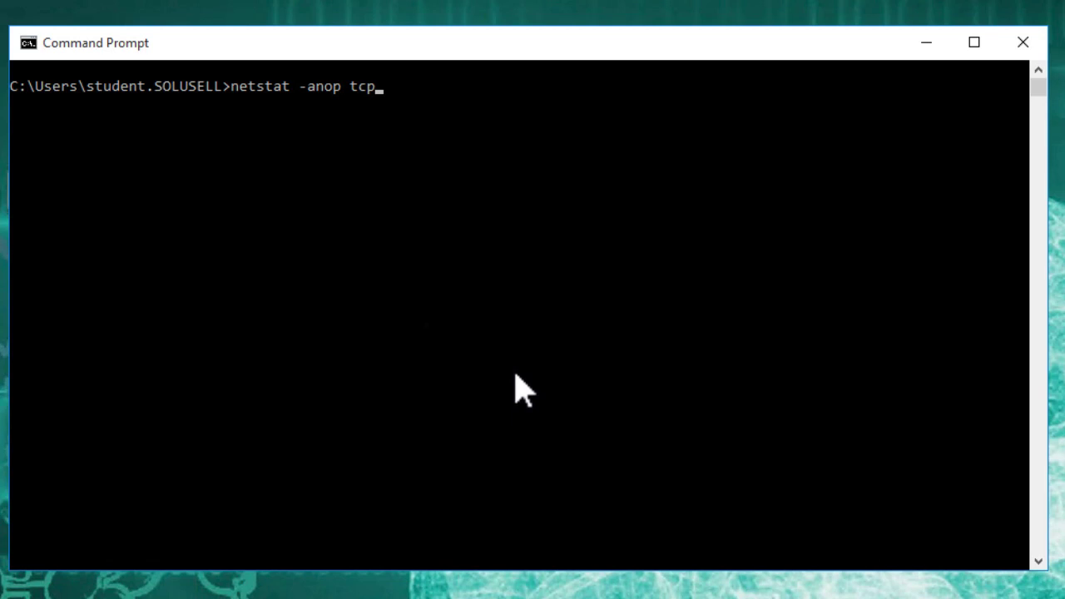
# In the WCWS02 client's Command Prompt, run netstat -anop tcp and place Task Manager's process details beside the output to compare PIDs
pyautogui.press('Return')
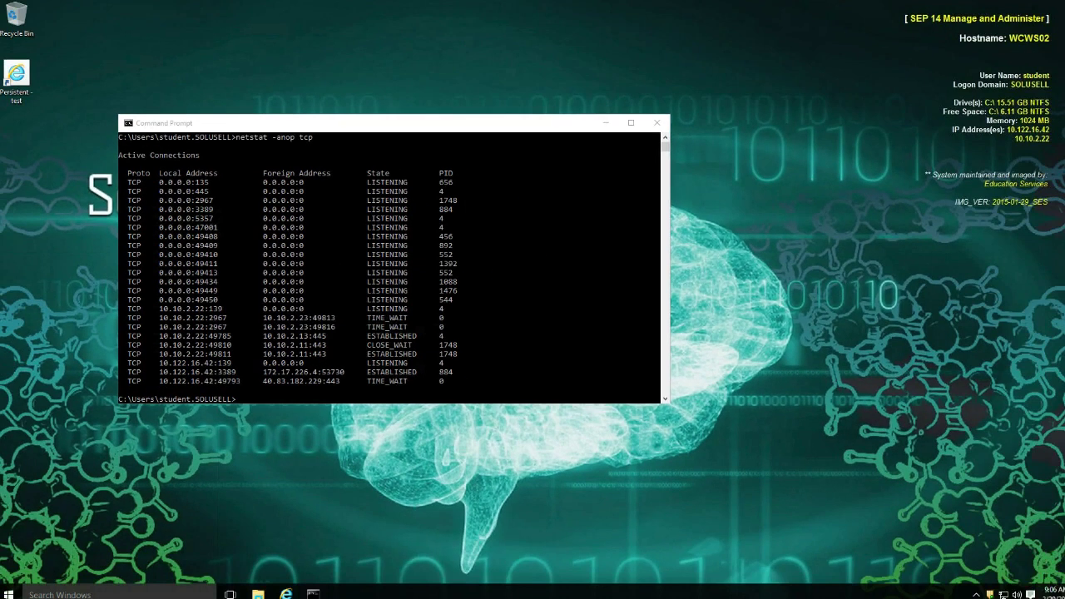
pyautogui.rightClick(383, 588)
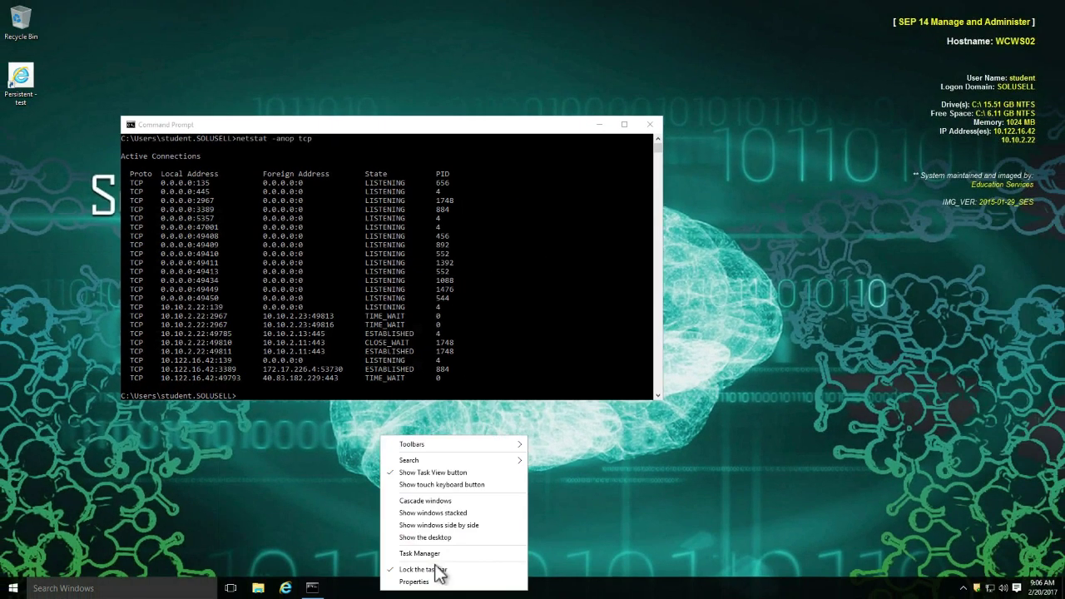
pyautogui.click(420, 553)
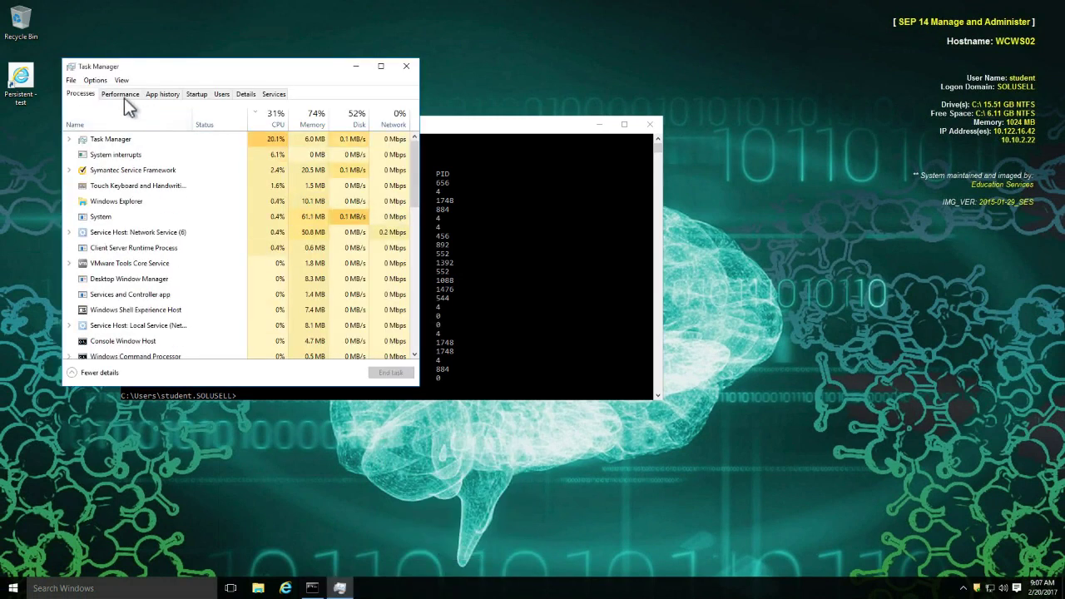
pyautogui.click(247, 94)
pyautogui.moveTo(218, 66); pyautogui.dragTo(502, 226)
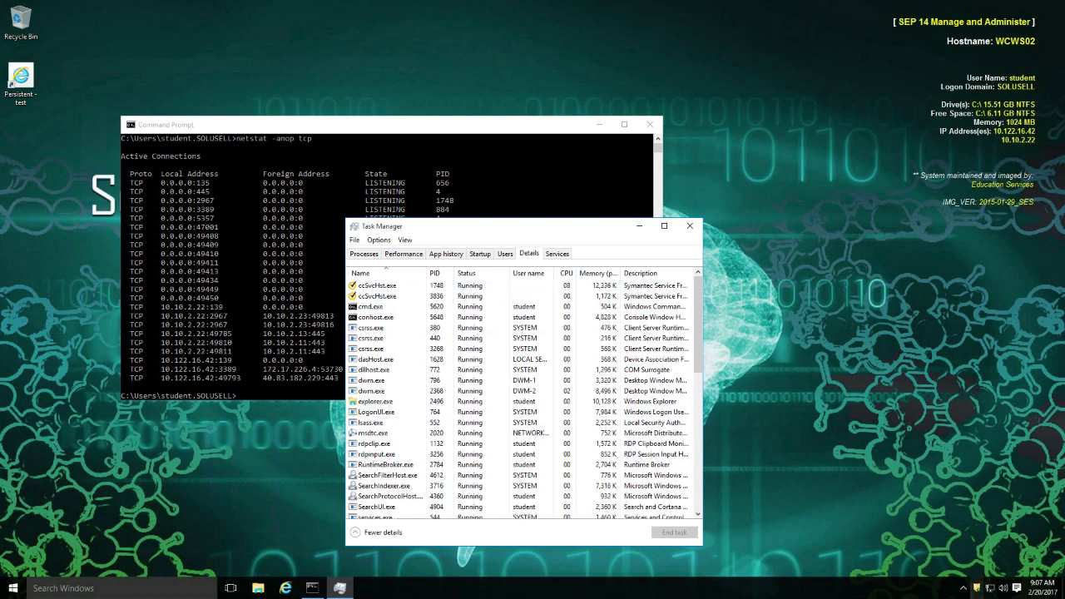
# Open the Symantec Endpoint Protection client on WCWS02 and inspect the Group Update Provider start entry in the Client Management System Log
pyautogui.doubleClick(977, 588)
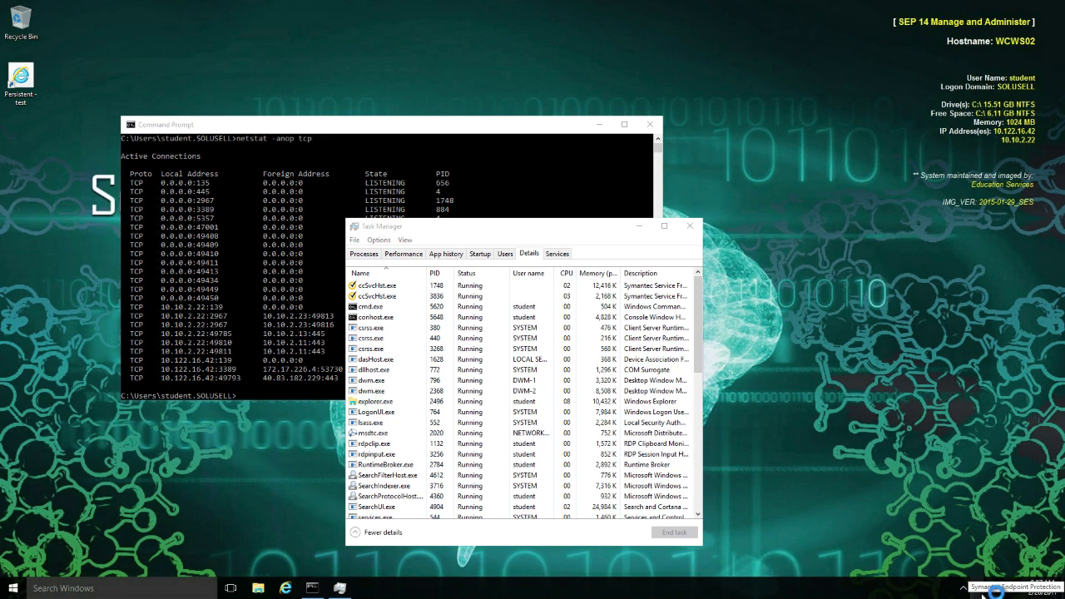
pyautogui.click(348, 265)
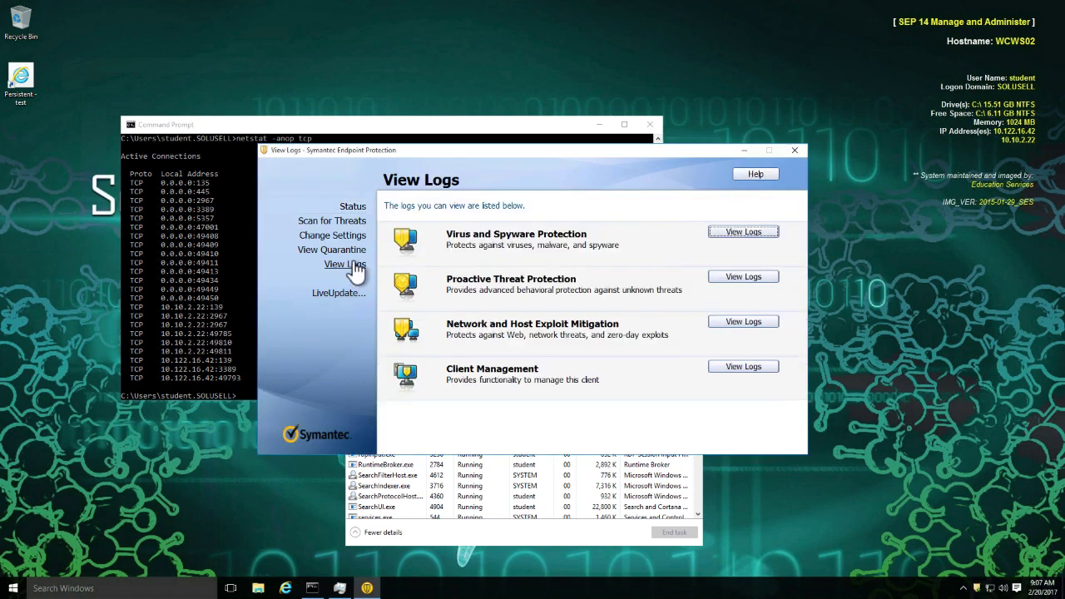
pyautogui.click(724, 367)
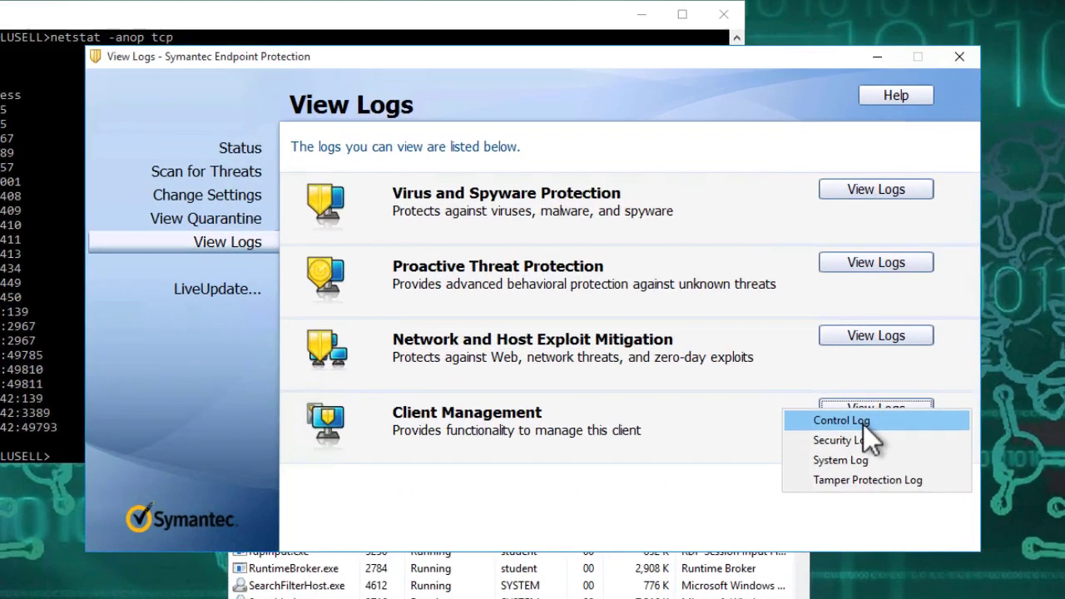
pyautogui.click(721, 398)
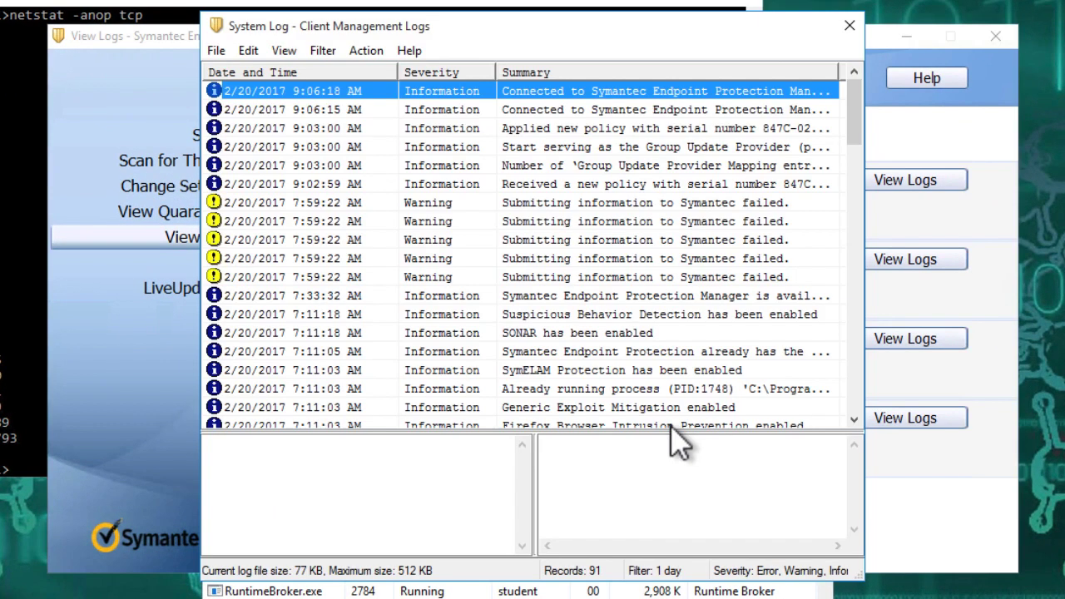
pyautogui.click(682, 148)
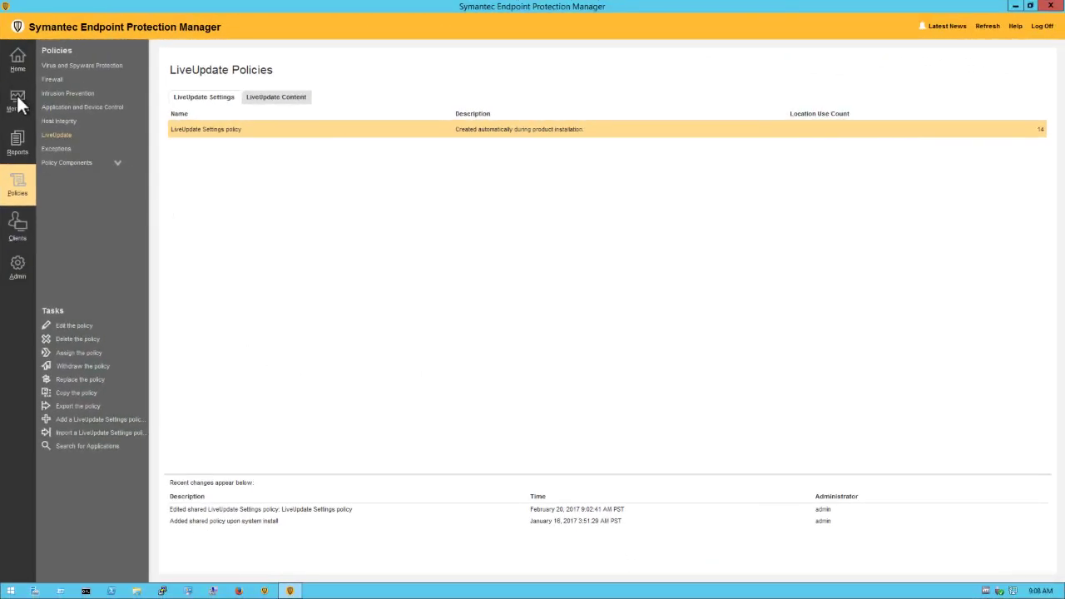
# In Symantec Endpoint Protection Manager, view the System log's Client Activity content for the past 24 hours, filtered to event source GUP
pyautogui.click(18, 101)
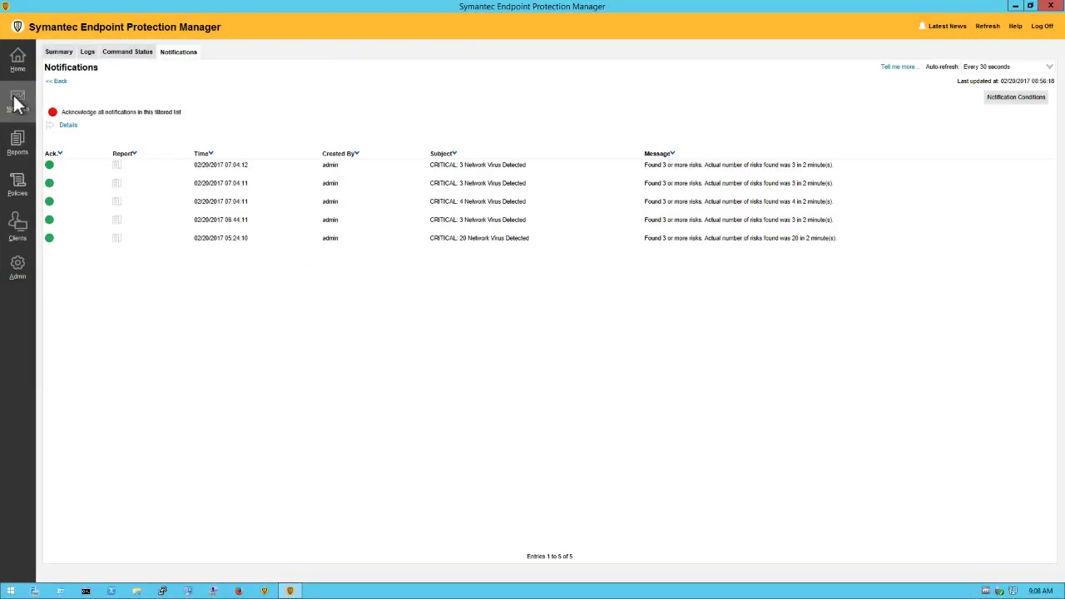
pyautogui.click(87, 53)
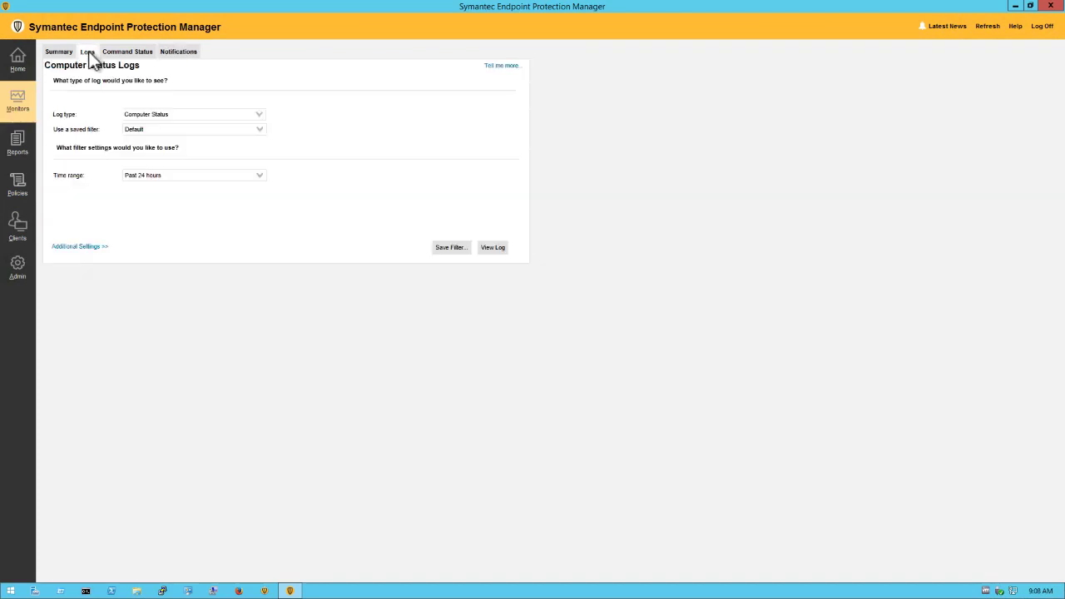
pyautogui.click(224, 117)
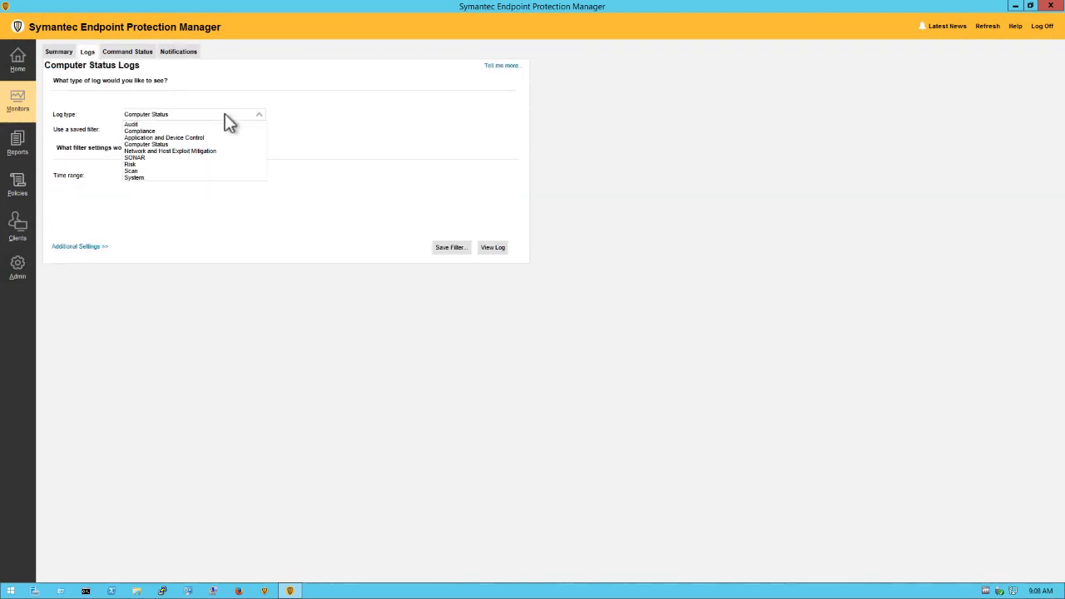
pyautogui.click(141, 178)
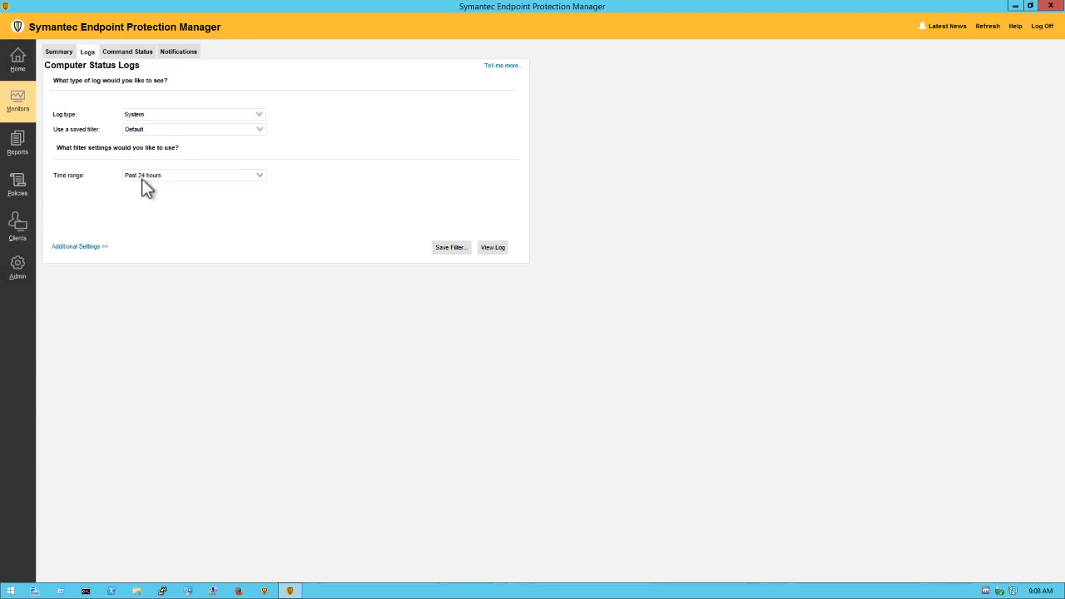
pyautogui.click(257, 137)
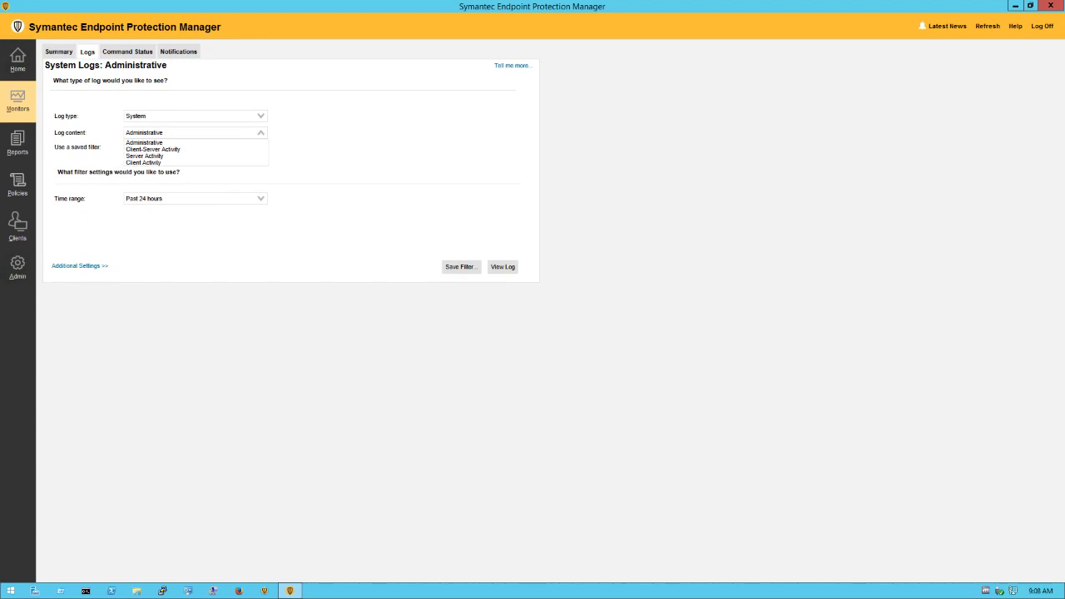
pyautogui.click(143, 162)
pyautogui.click(74, 266)
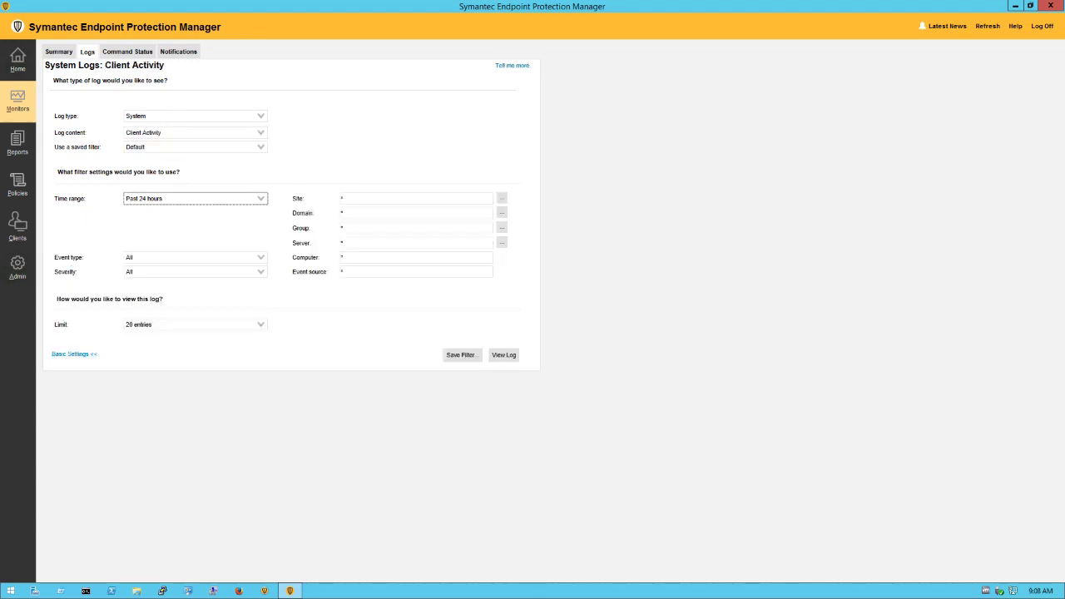
pyautogui.click(417, 272)
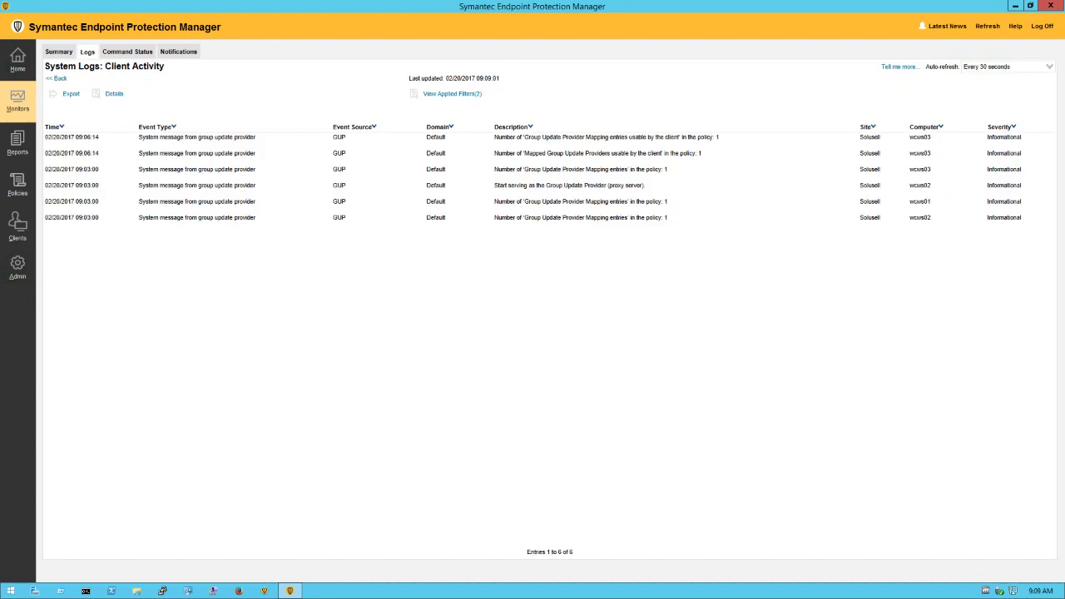
# Examine the GUP log entries for the mapping messages on wcws03 and the Group Update Provider start message on wcws02
pyautogui.click(606, 139)
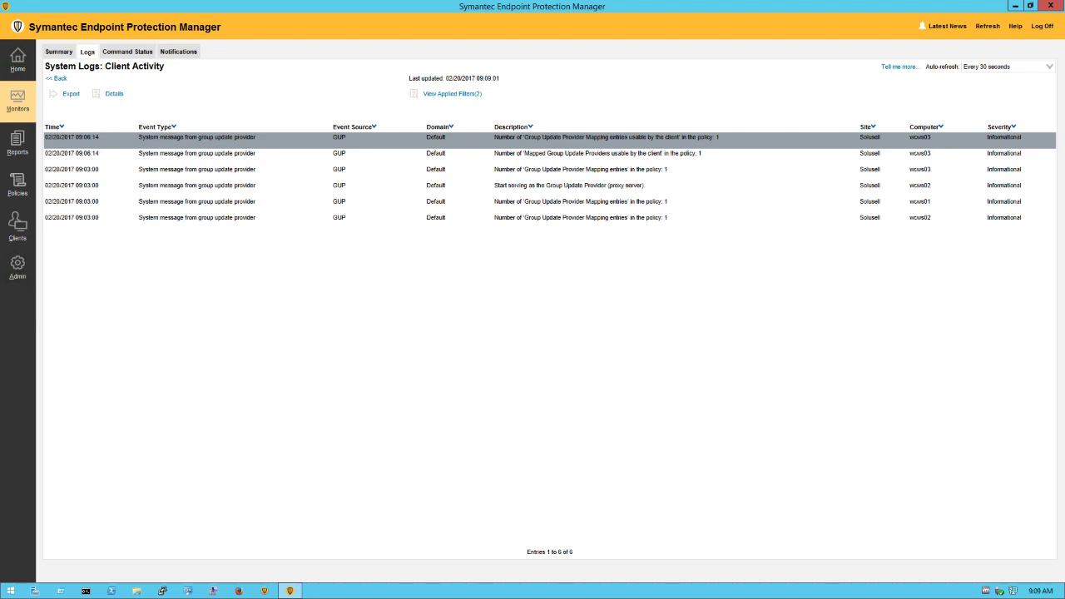
pyautogui.press('Down')
pyautogui.press('Down')
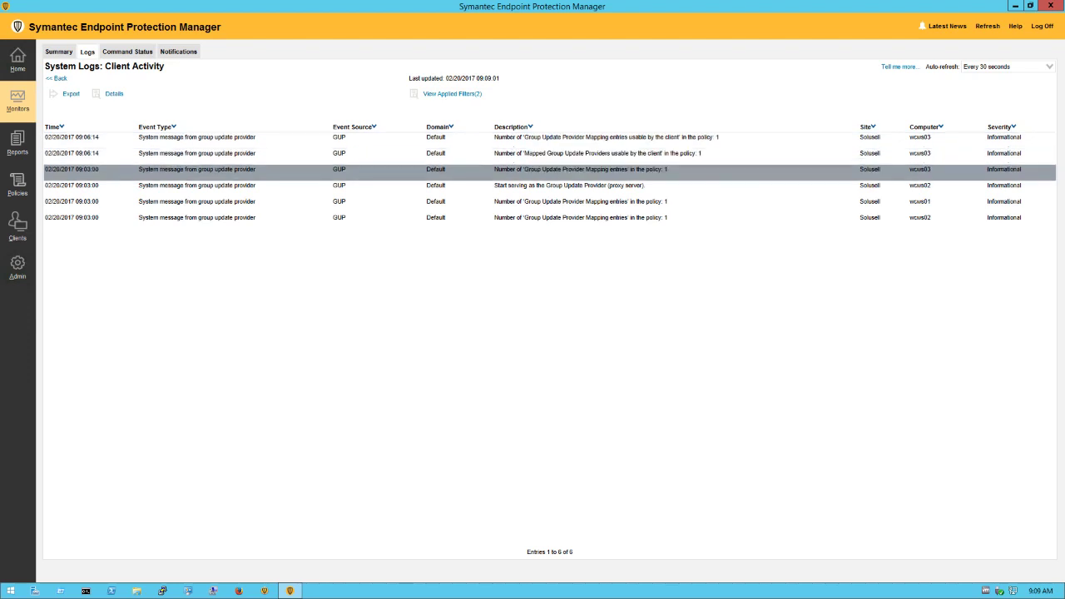
pyautogui.press('Up')
pyautogui.press('Up')
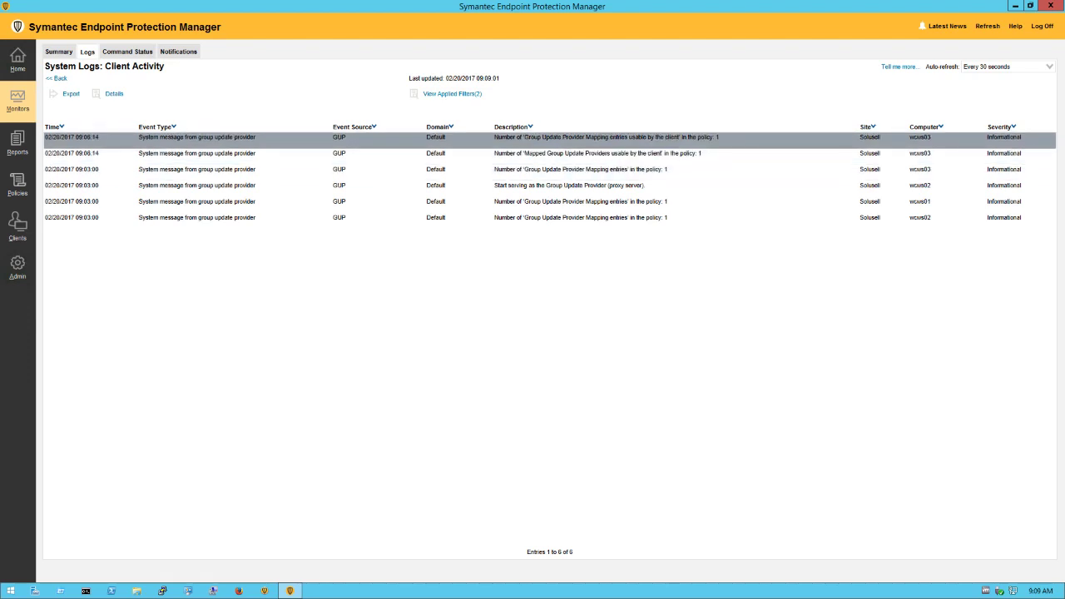
pyautogui.press('Down')
pyautogui.press('Down')
pyautogui.press('Down')
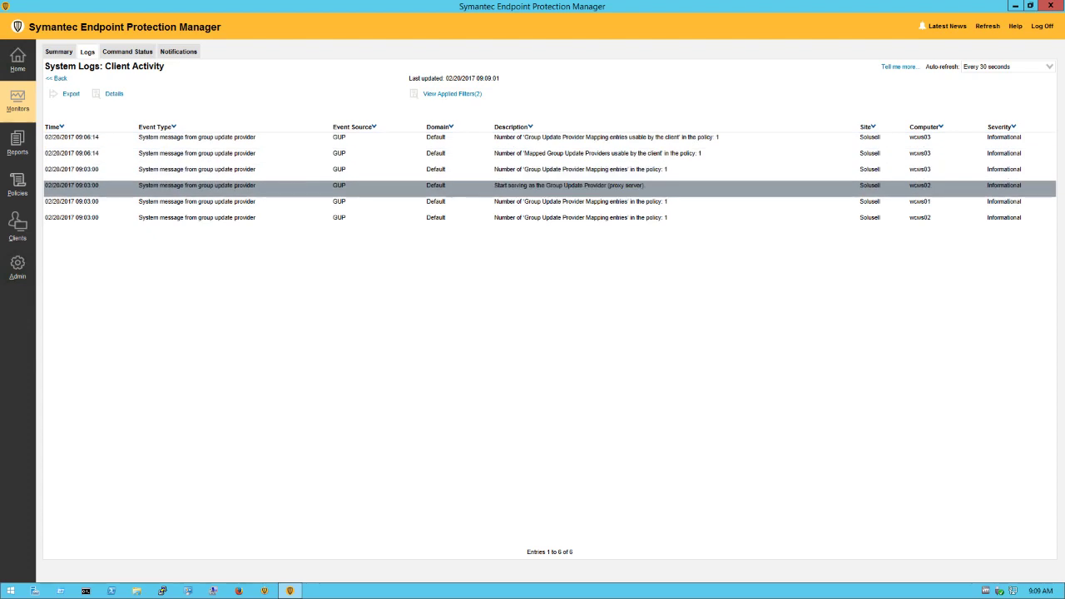
pyautogui.click(569, 187)
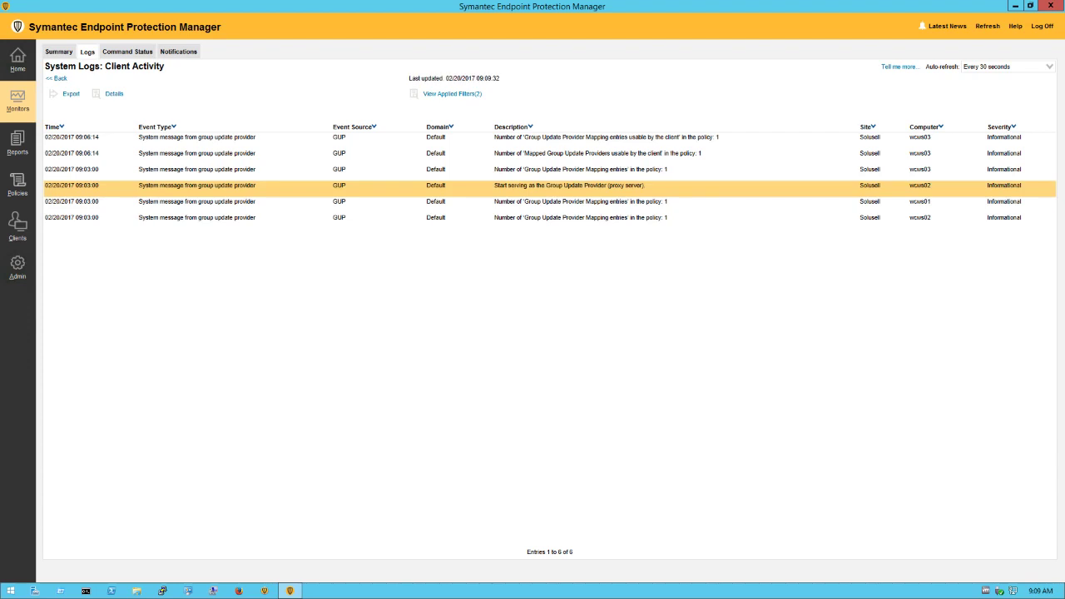
pyautogui.click(569, 188)
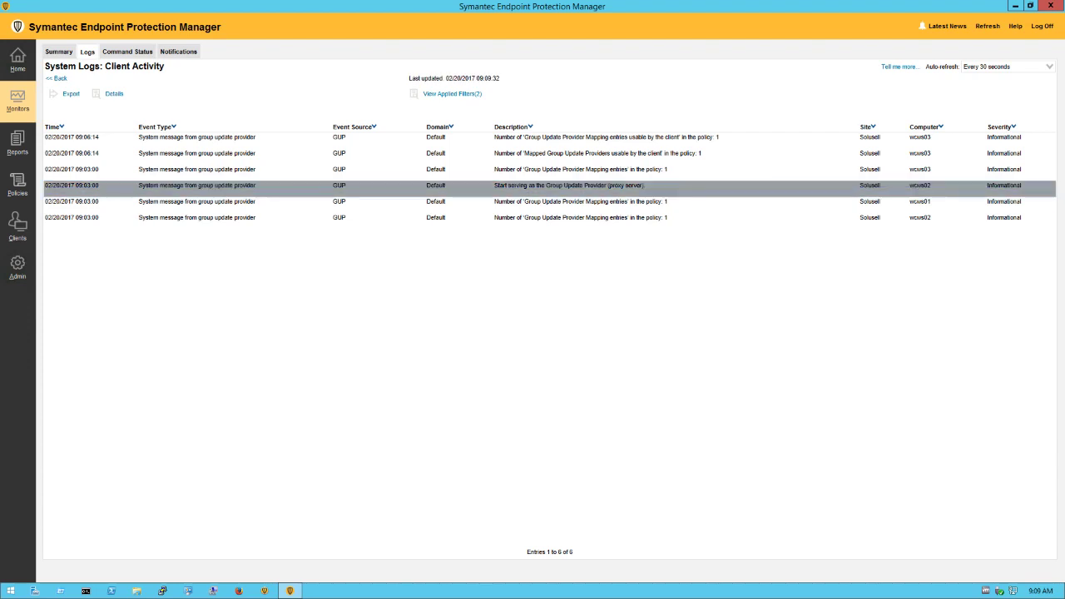